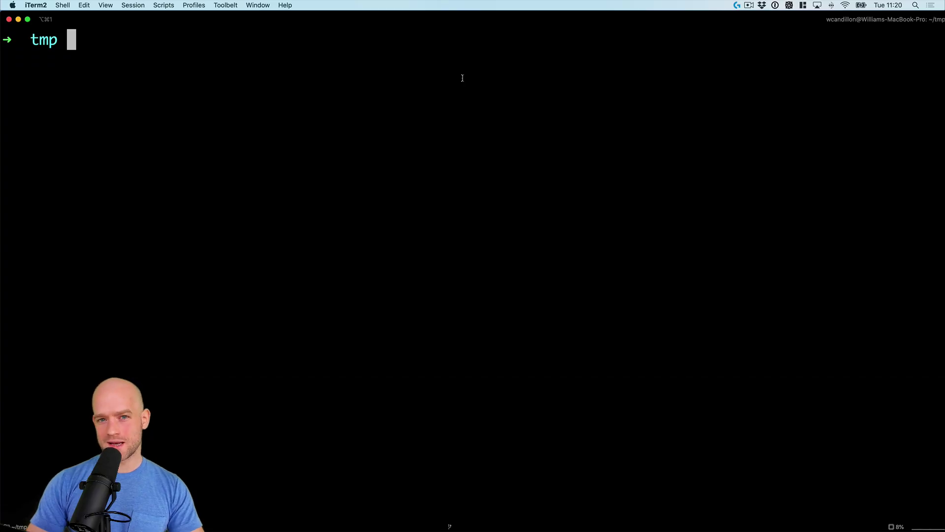
text(expo init )
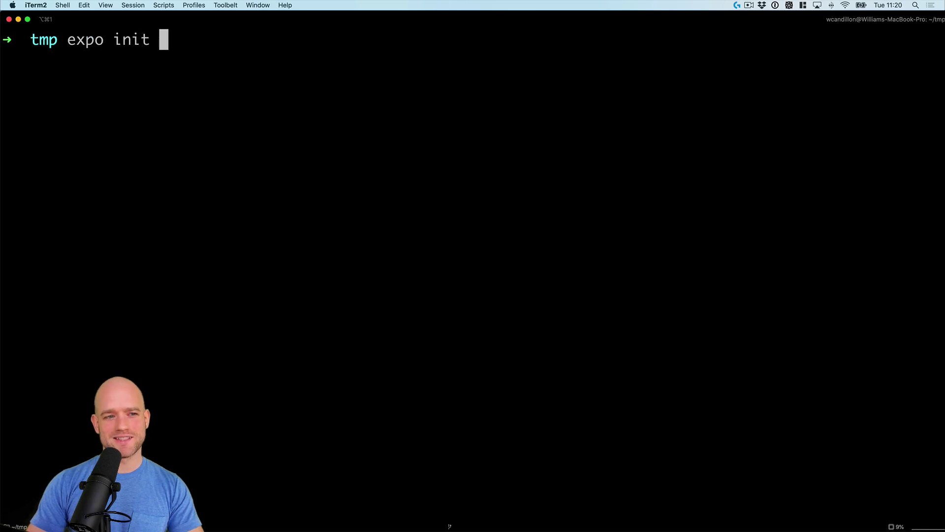
text(rn-test)
Create Expo project rn-test from the blank TypeScript template with Yarn, then enter its folder.
key(Return)
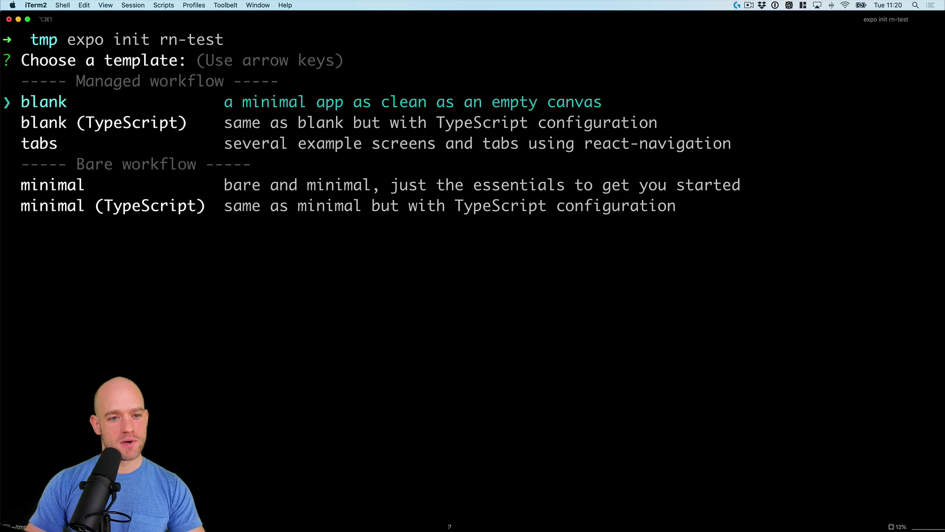
key(Down)
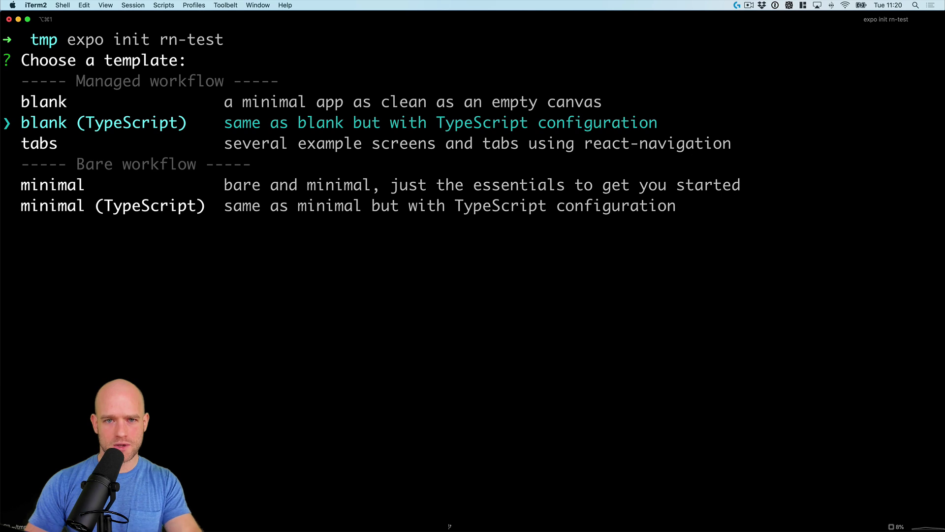
key(Return)
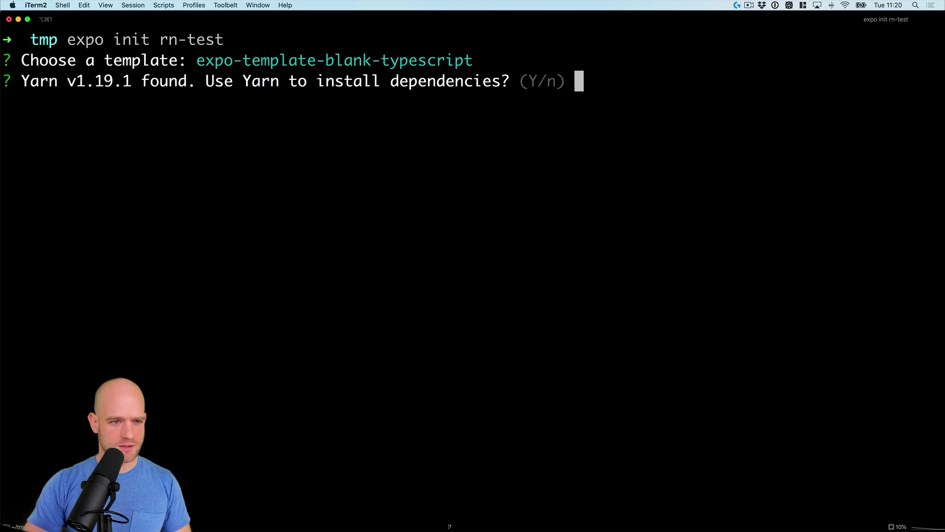
key(Return)
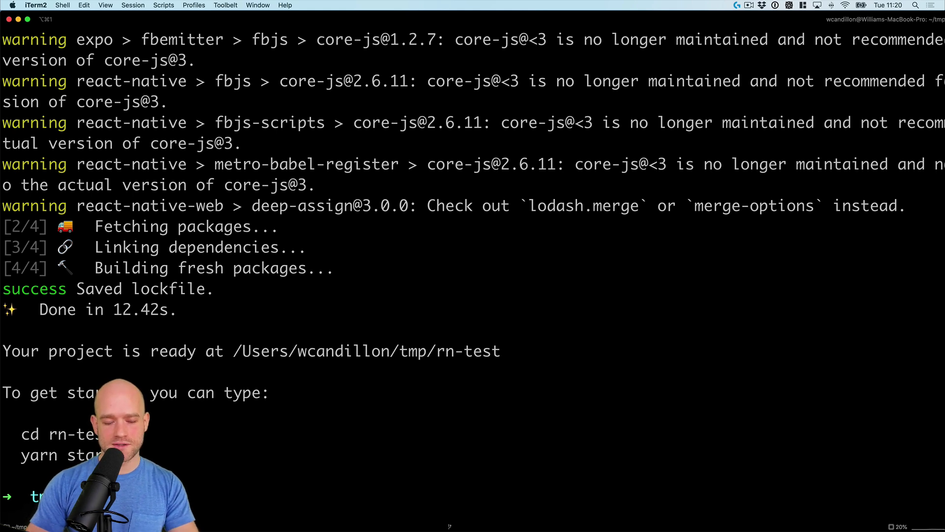
key(Return)
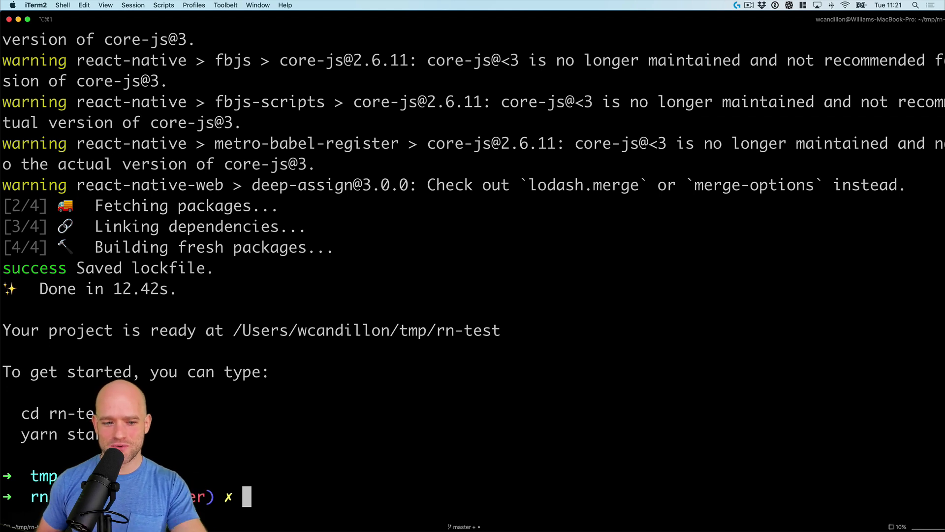
text(code .)
Open rn-test in the editor with tsconfig.json showing, and bring up the gist in the browser.
key(Return)
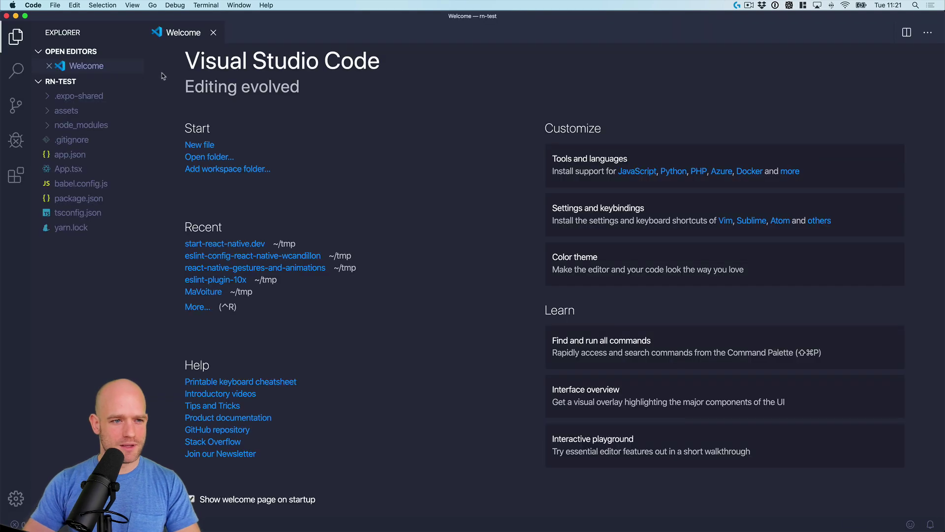
click(85, 214)
key(super+Tab)
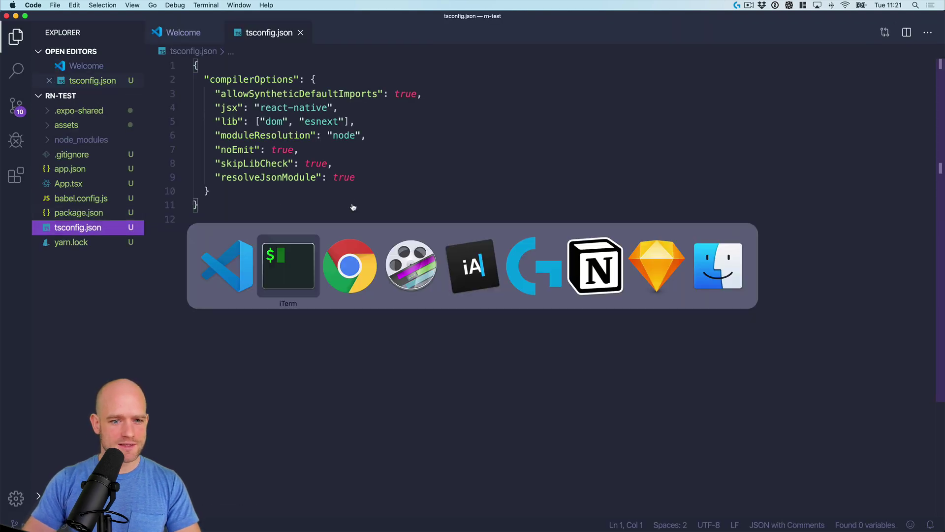
key(super+Tab)
click(266, 197)
Copy the gist's strict compiler options into tsconfig.json after resolveJsonModule and save.
drag(424, 306, 275, 180)
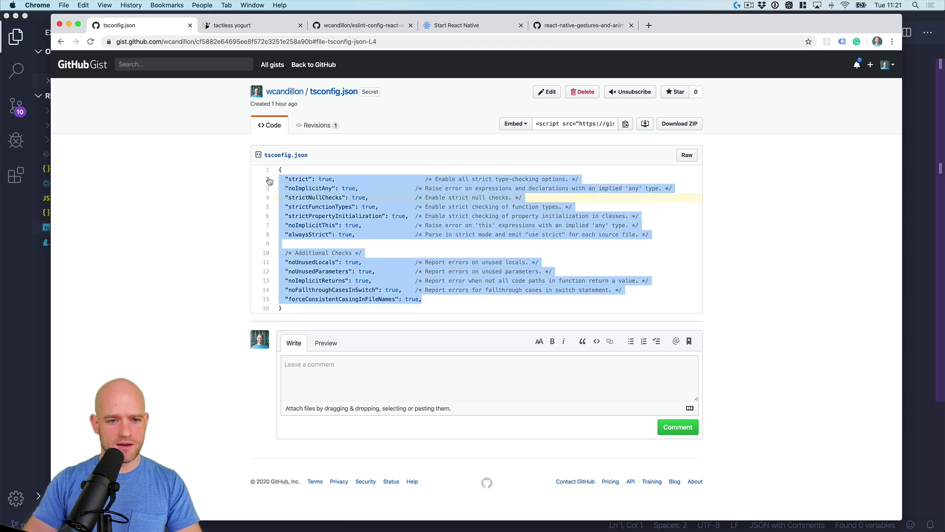
key(super+c)
key(super+Tab)
click(362, 178)
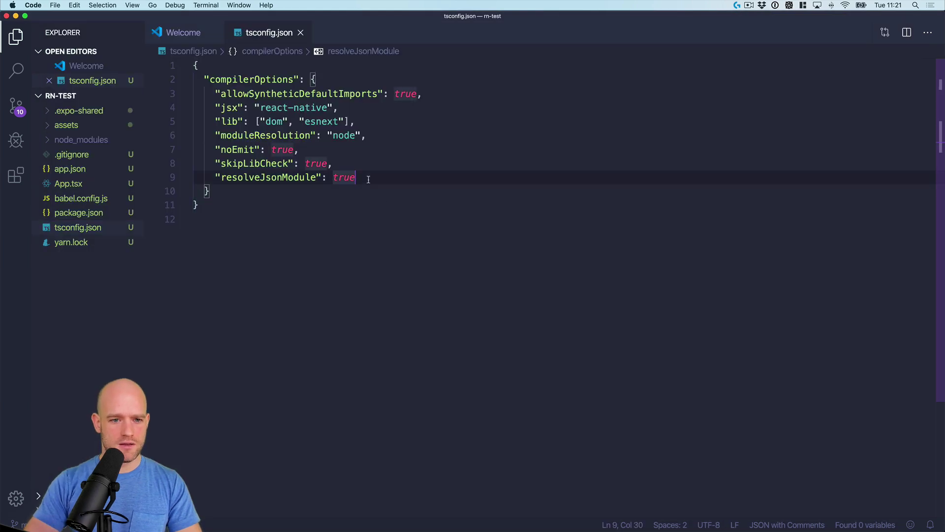
text(,)
key(Return)
key(super+v)
key(super+s)
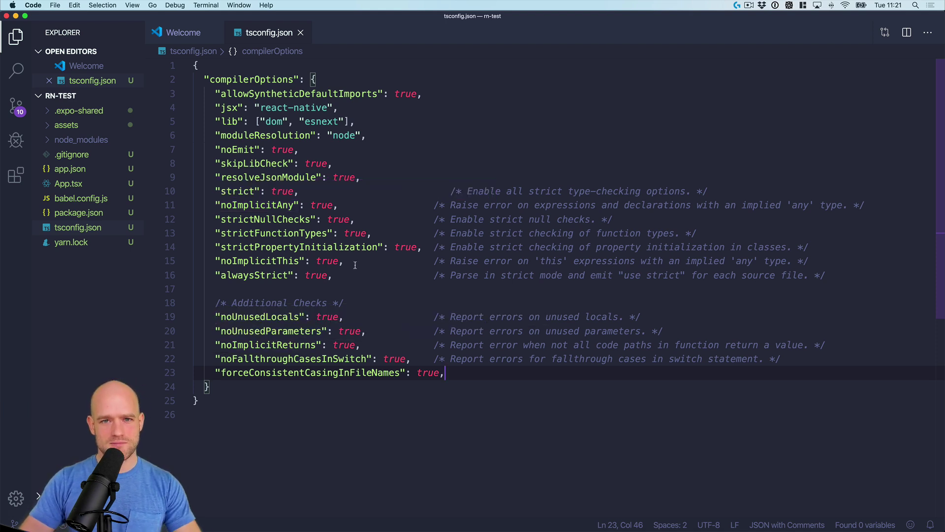
click(539, 153)
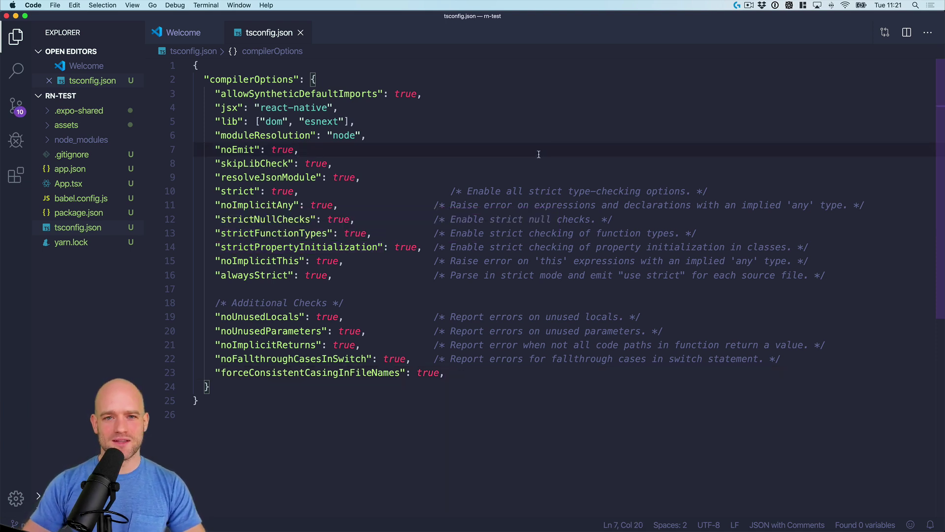
On the eslint-config-react-native-wcandillon repo page, select the extends line and yarn add command.
key(super+Tab)
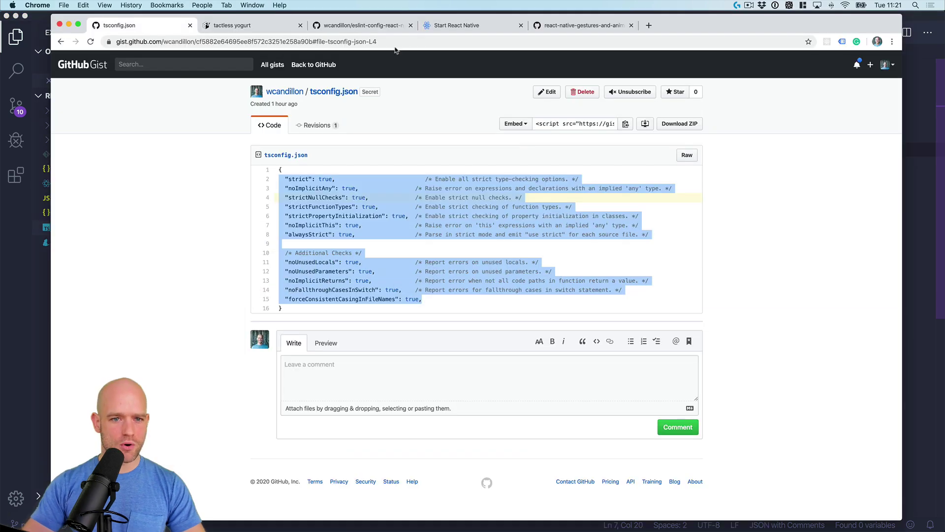
click(366, 25)
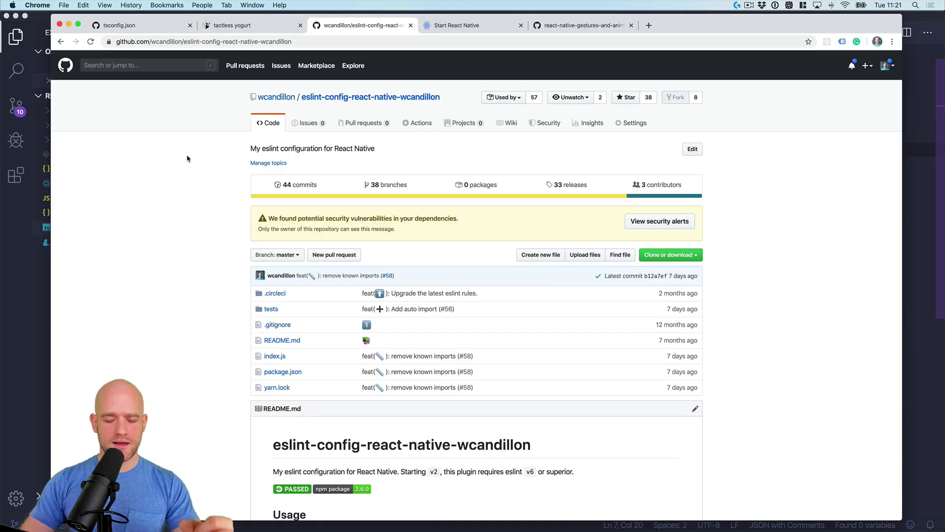
scroll(187, 159, down, 5)
scroll(187, 158, up, 2)
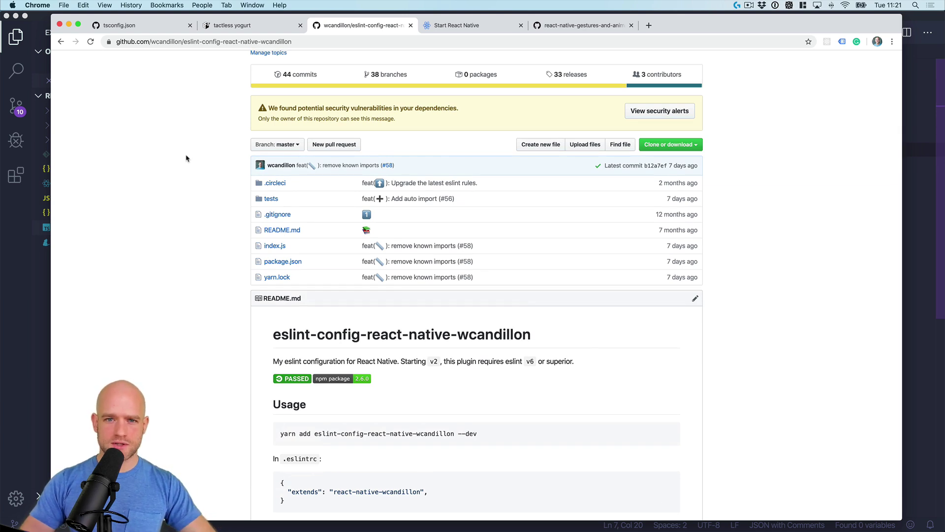
scroll(187, 158, down, 2)
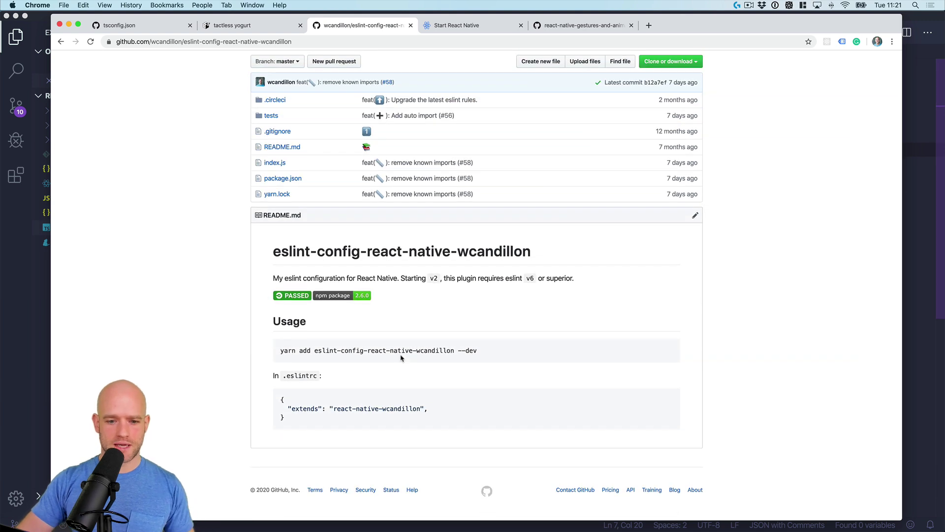
triple_click(363, 409)
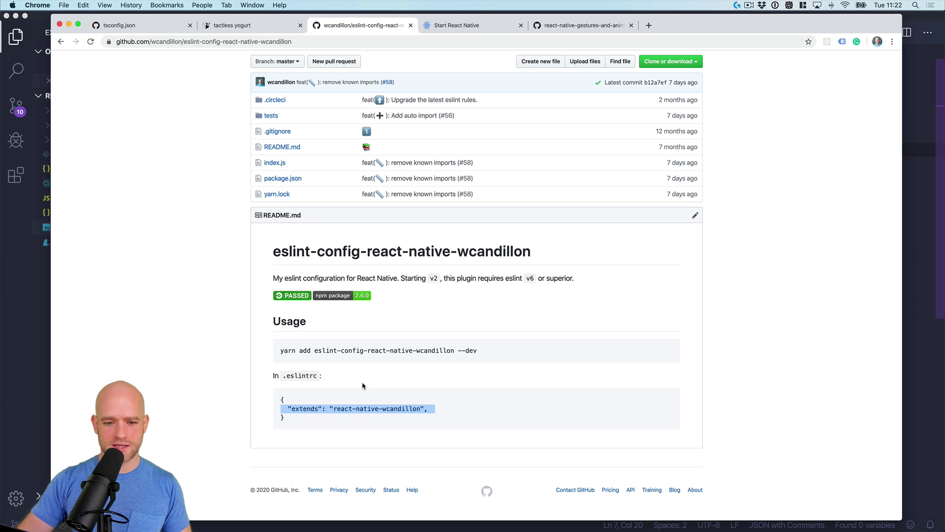
scroll(348, 310, up, 3)
scroll(318, 251, up, 2)
scroll(307, 223, up, 2)
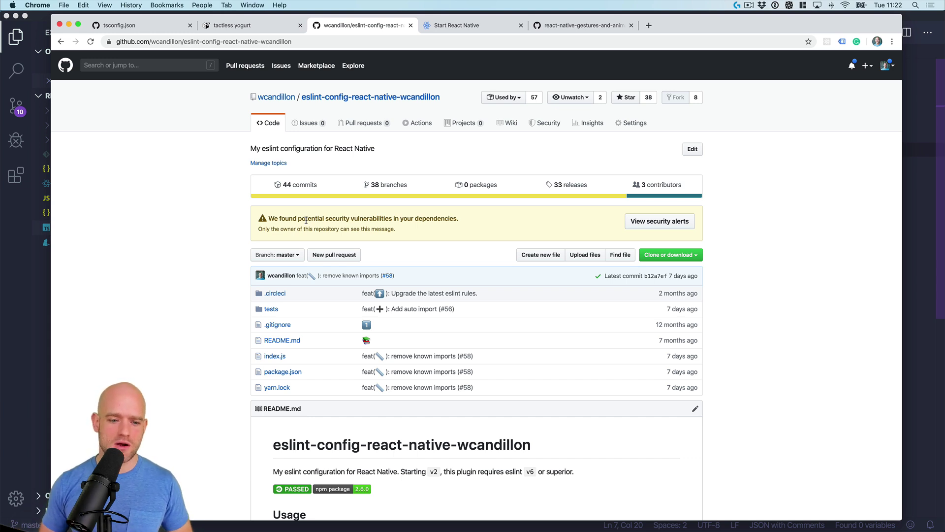
scroll(358, 205, down, 2)
scroll(356, 206, down, 3)
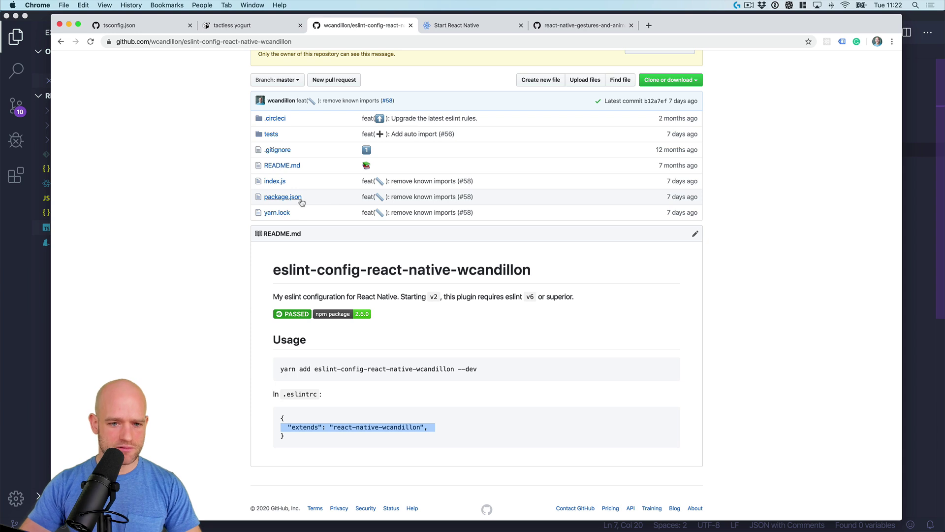
triple_click(352, 369)
Install eslint and eslint-config-react-native-wcandillon as dev dependencies via the pasted yarn add command.
key(super+Tab)
key(super+Tab)
key(super+v)
key(Return)
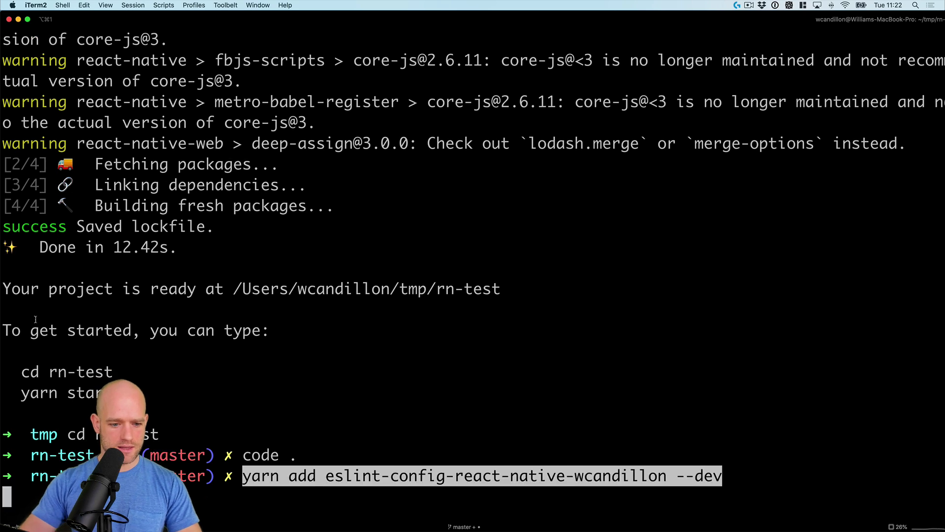
key(Up)
key(Right)
key(Right)
key(Right)
key(Right)
key(Right)
key(Right)
key(Right)
text(eslint)
key(Return)
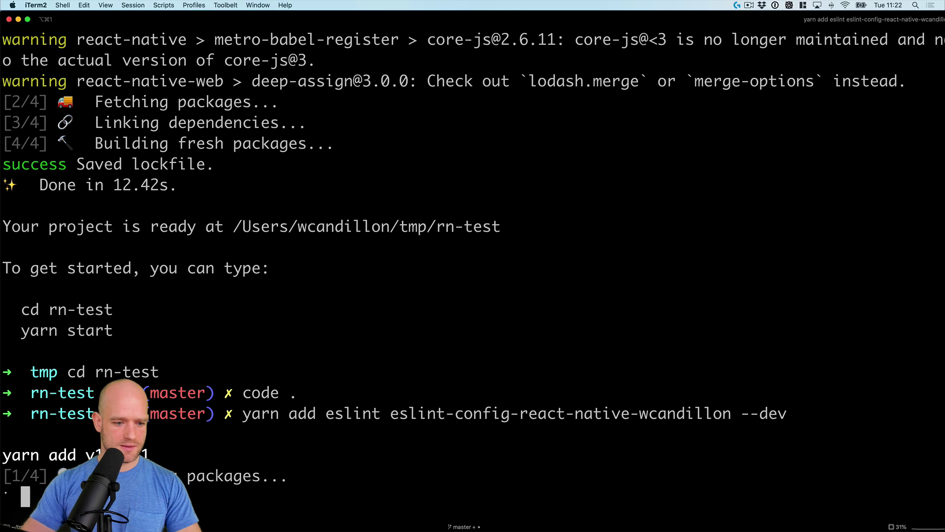
Create and save .eslintrc in rn-test containing the extends react-native-wcandillon block.
key(super+Tab)
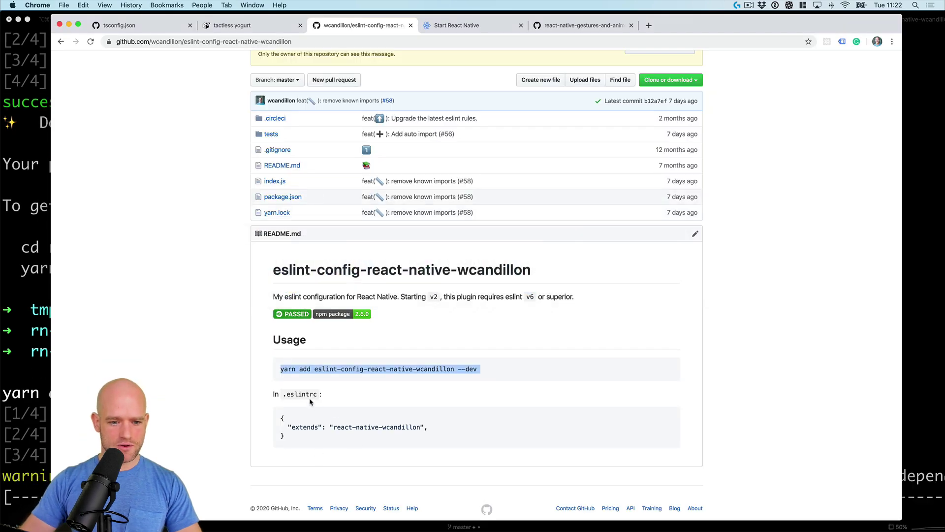
drag(329, 435, 274, 421)
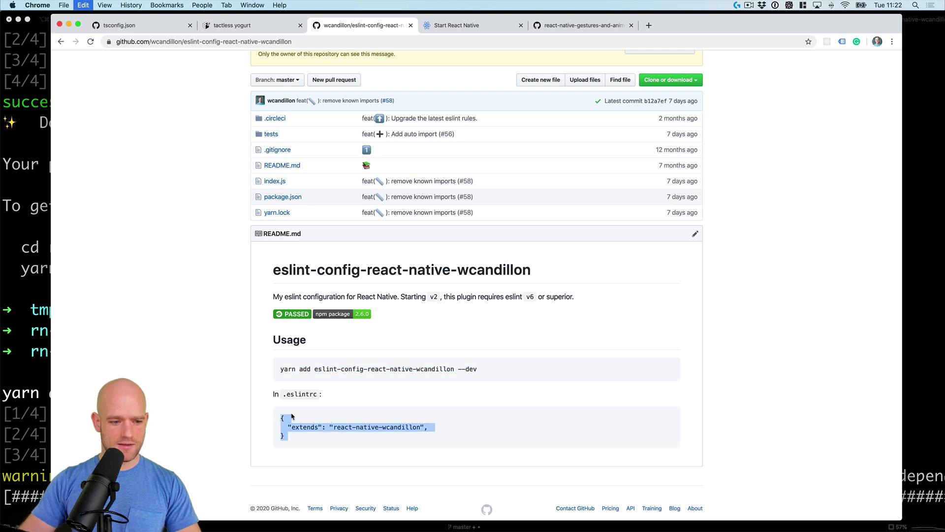
key(super+Tab)
key(super+Tab)
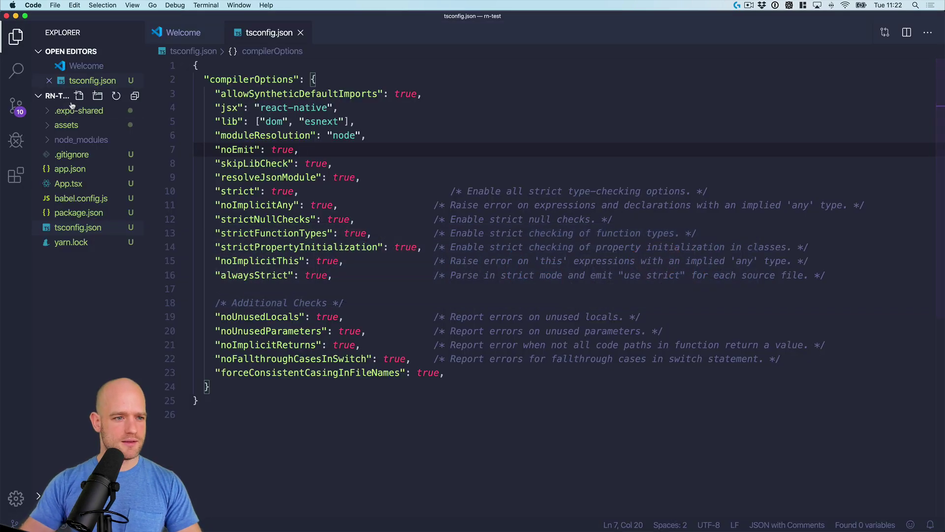
click(78, 95)
text(.esli)
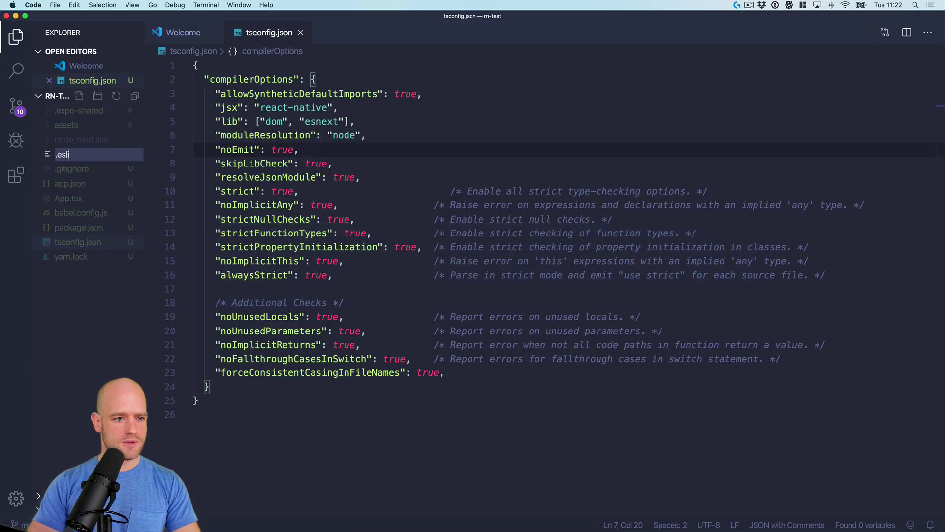
text(c)
key(Return)
key(super+v)
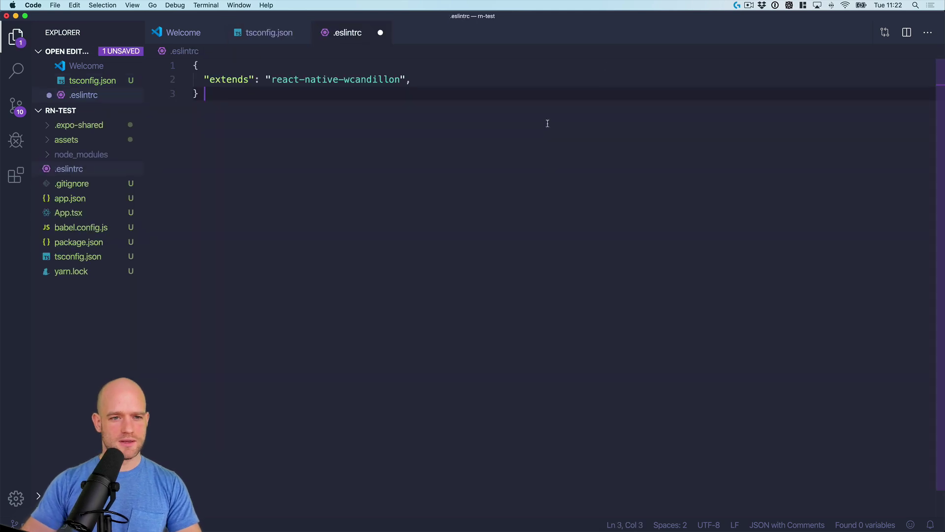
key(super+s)
key(super+Tab)
key(super+Tab)
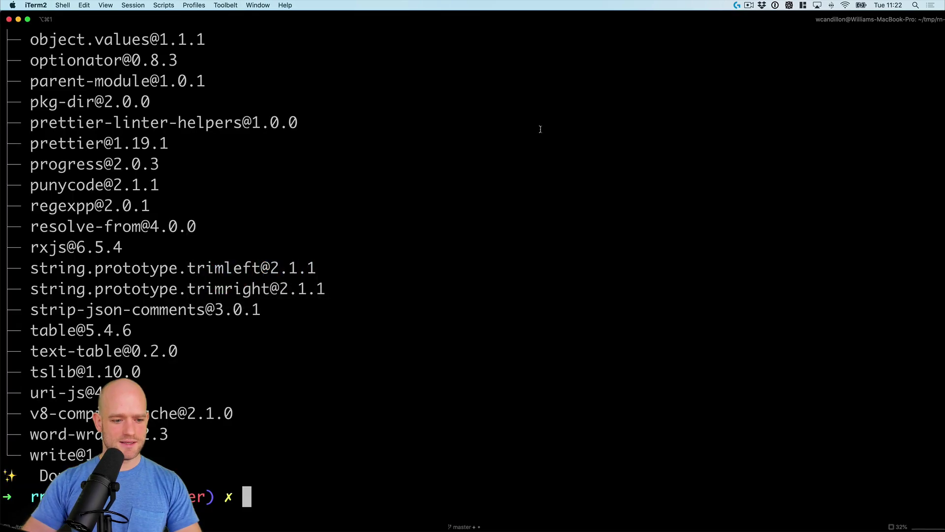
key(super+Tab)
key(super+Tab)
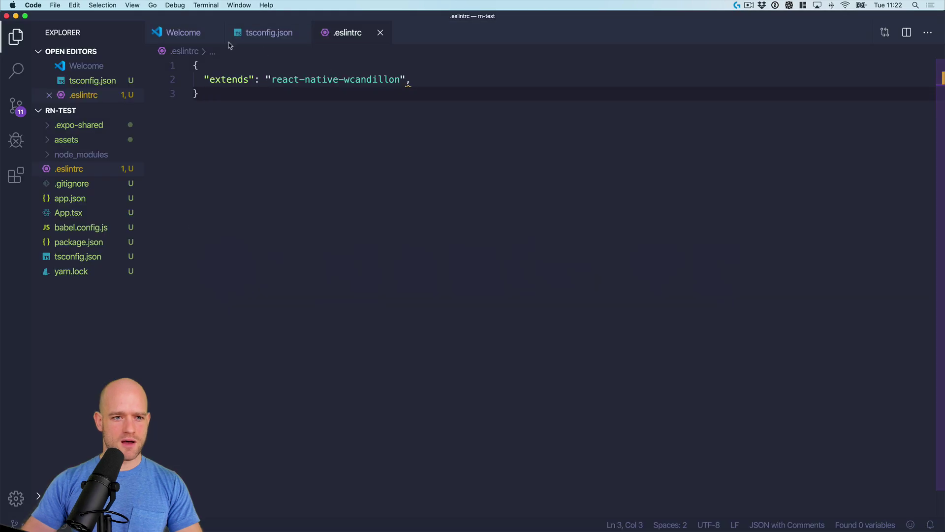
Save App.tsx to auto-format it and review the 'styles' used-before-defined warning.
click(181, 36)
click(83, 213)
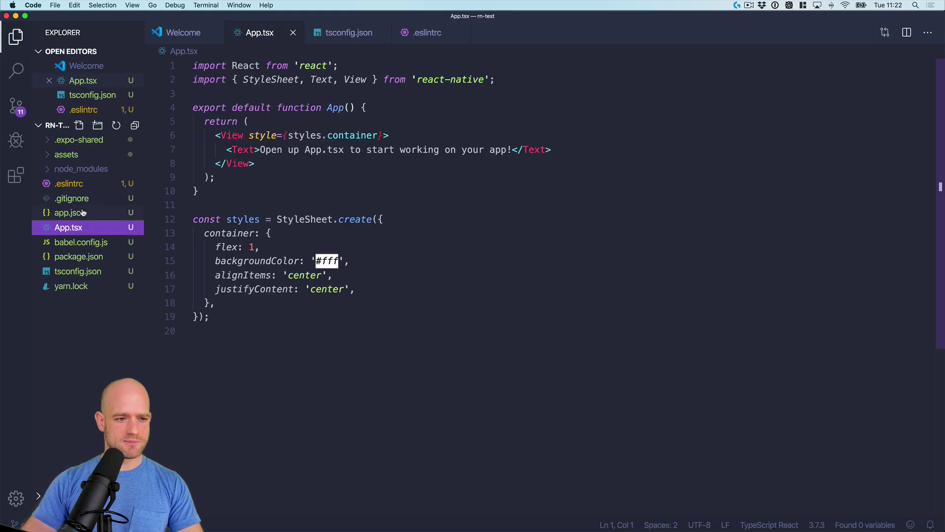
click(366, 164)
key(super+s)
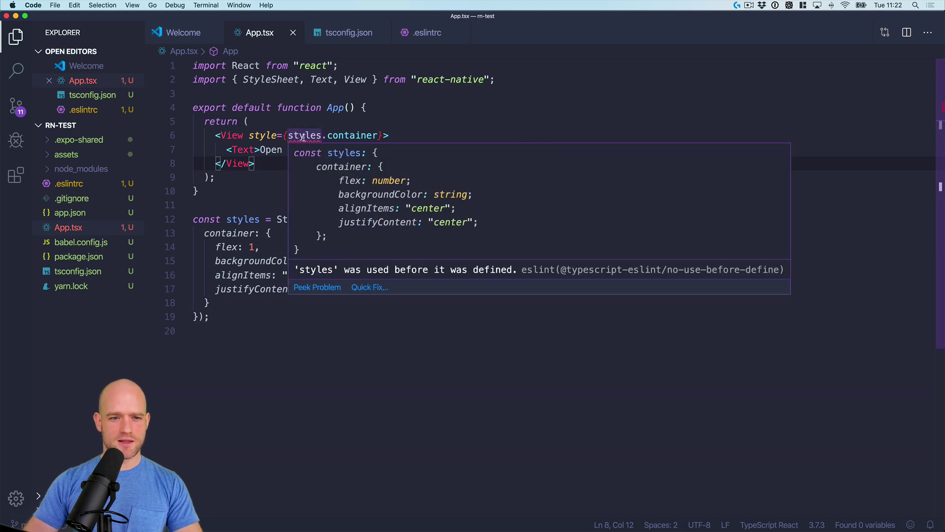
mouse_move(304, 136)
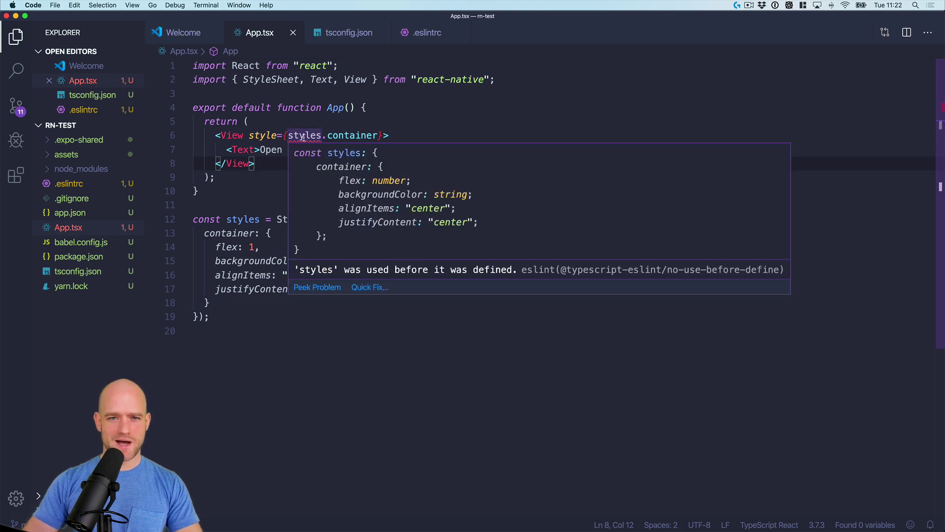
click(544, 97)
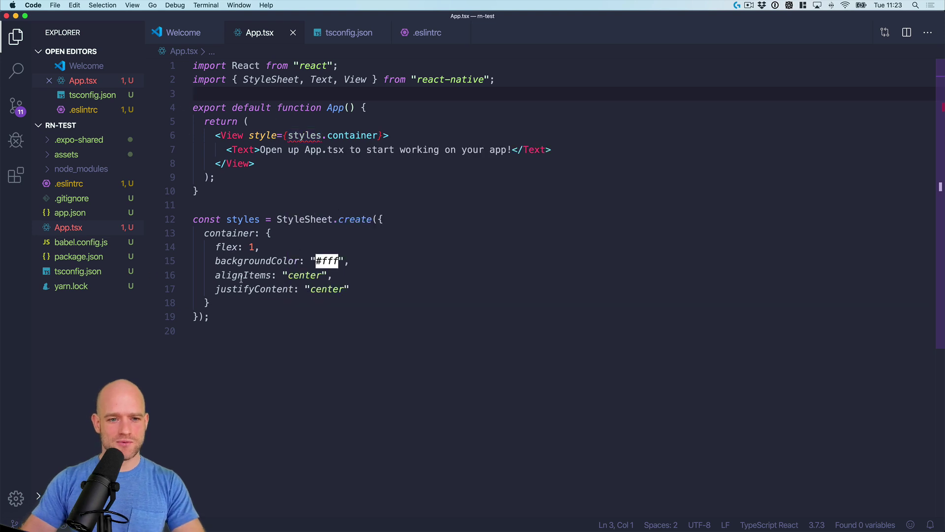
Move the StyleSheet styles block under the imports, above App, and save App.tsx.
drag(229, 319, 243, 199)
key(ctrl+c)
key(BackSpace)
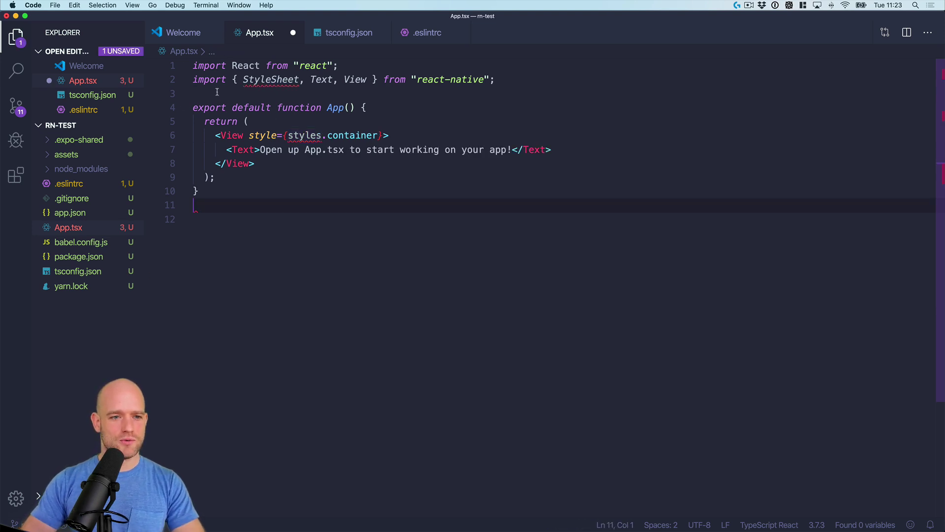
click(217, 93)
key(ctrl+v)
key(Return)
key(ctrl+s)
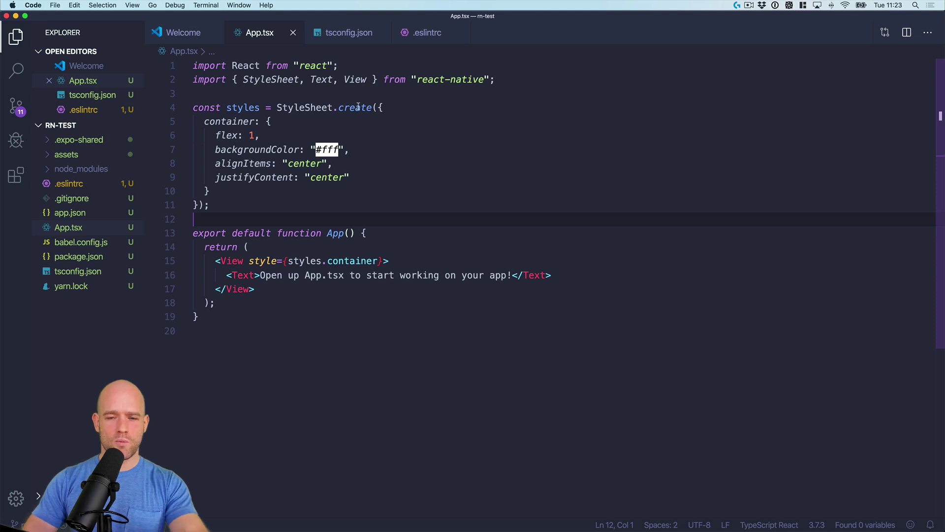
click(648, 175)
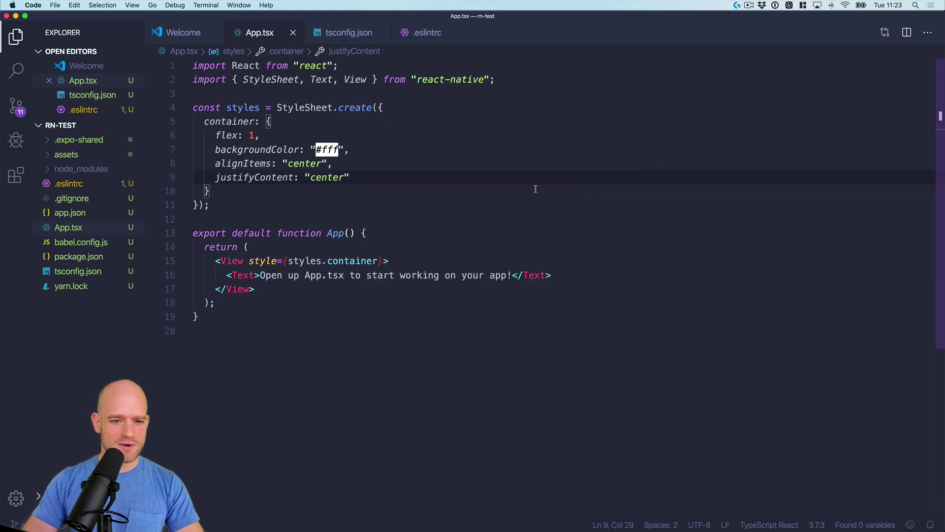
Break the View tag across lines and save to confirm auto-formatting tidies it.
click(381, 261)
key(Return)
key(Return)
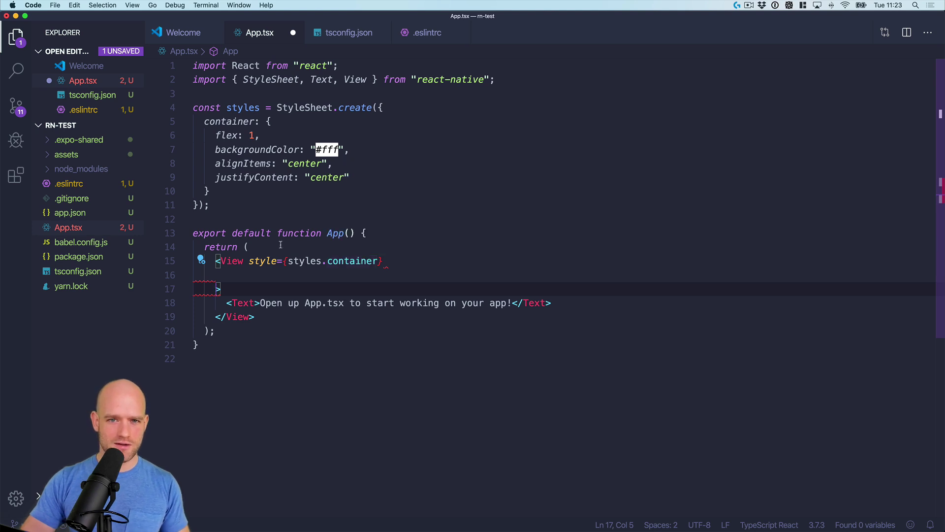
key(super+s)
key(super+z)
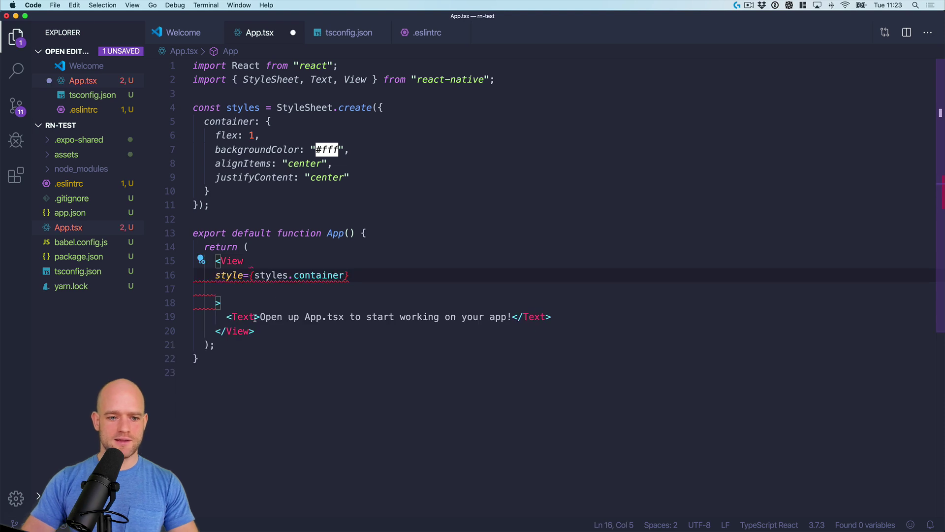
key(super+s)
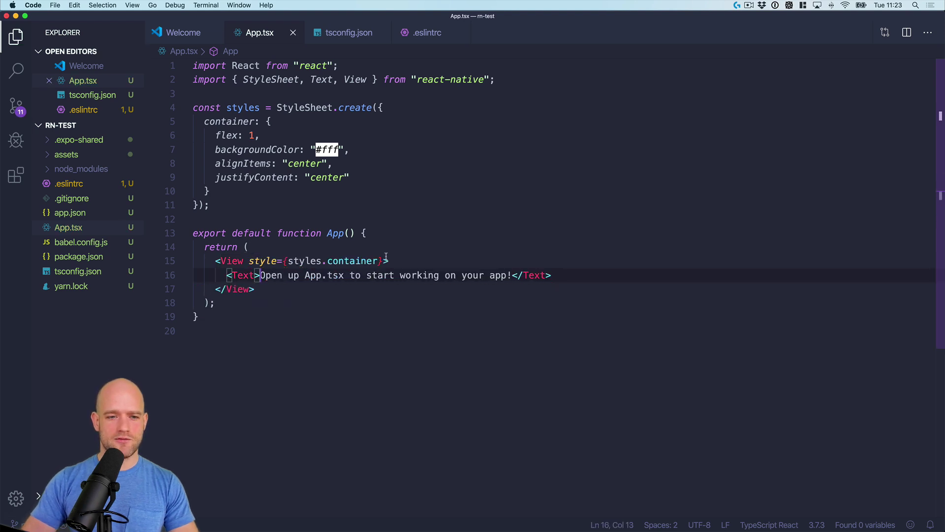
click(425, 207)
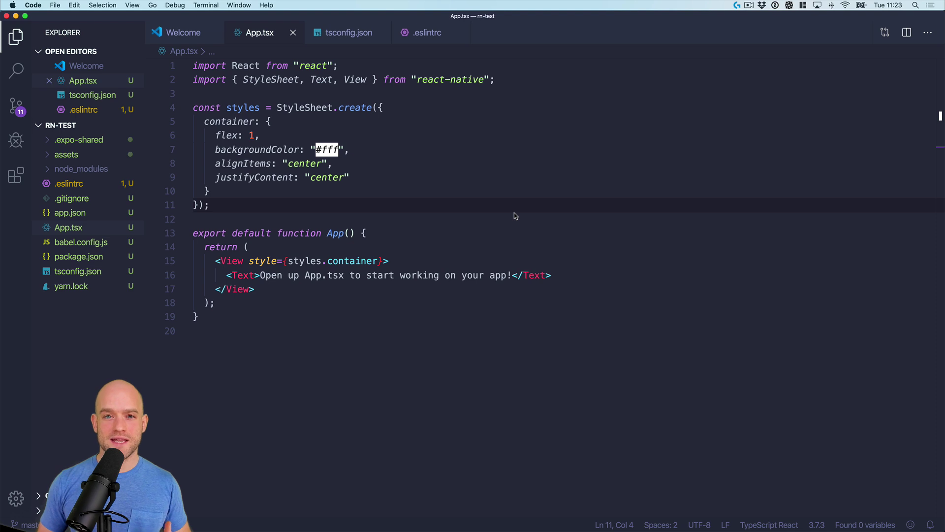
Show tsconfig.json and highlight its noEmit option line.
click(352, 35)
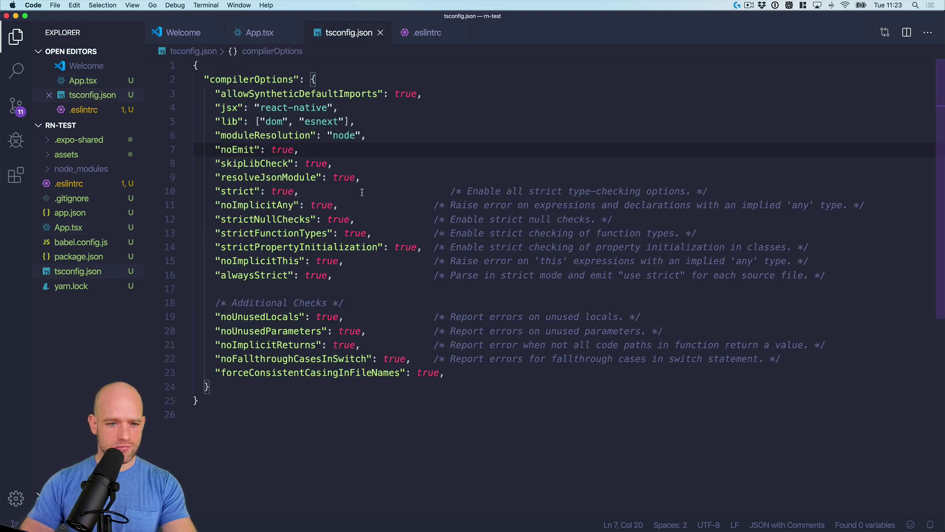
triple_click(246, 149)
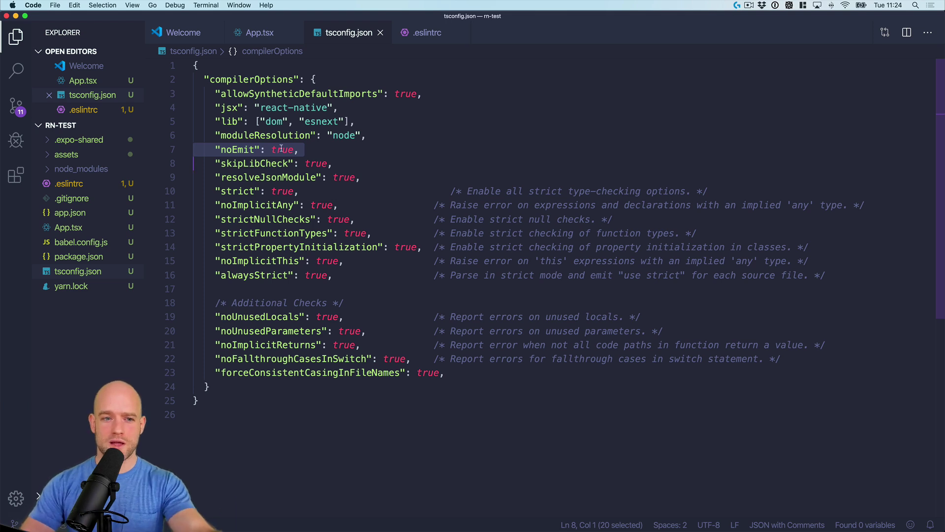
mouse_move(281, 150)
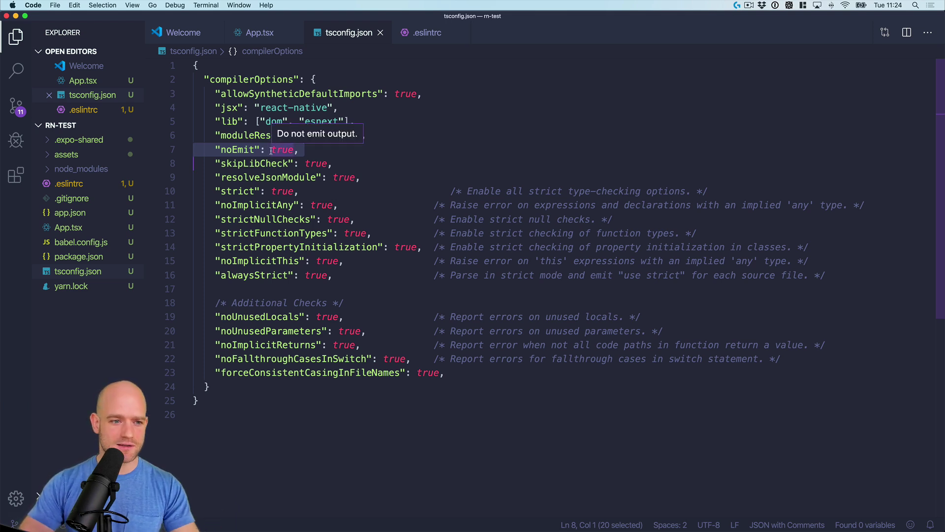
Add the reference project's lint and tsc scripts after eject in package.json, save, then return to App.tsx.
click(74, 259)
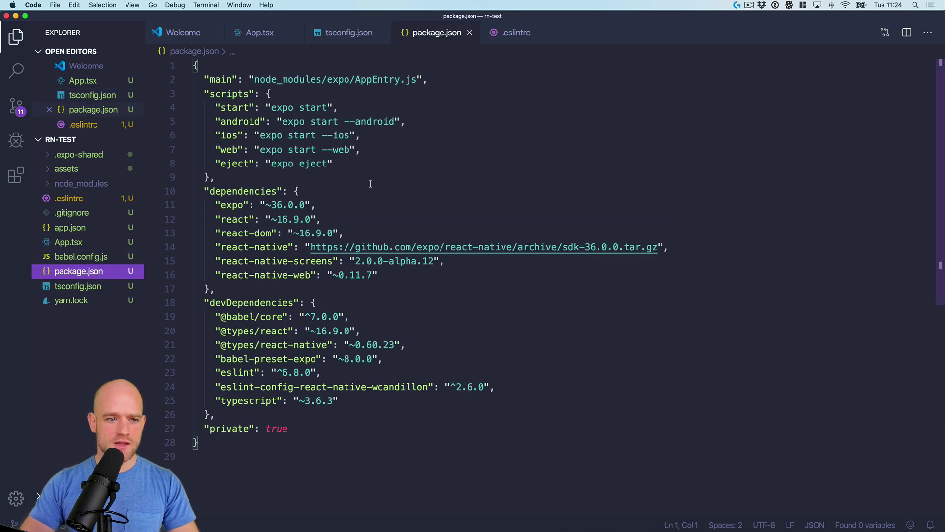
key(super+Tab)
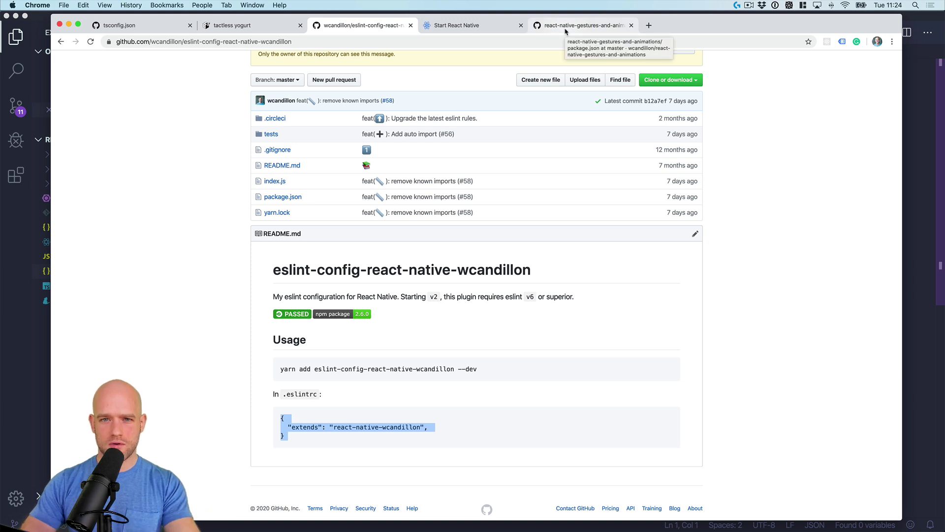
click(565, 30)
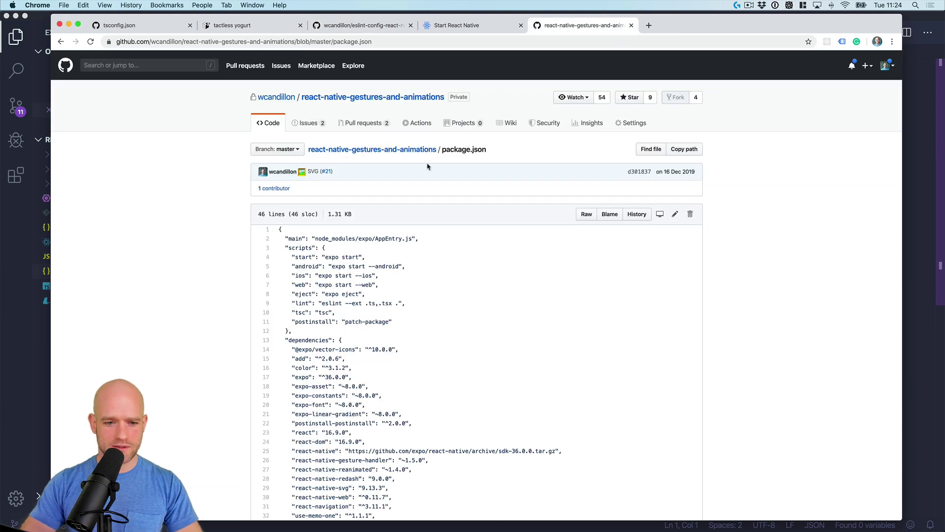
drag(337, 319, 279, 301)
key(super+c)
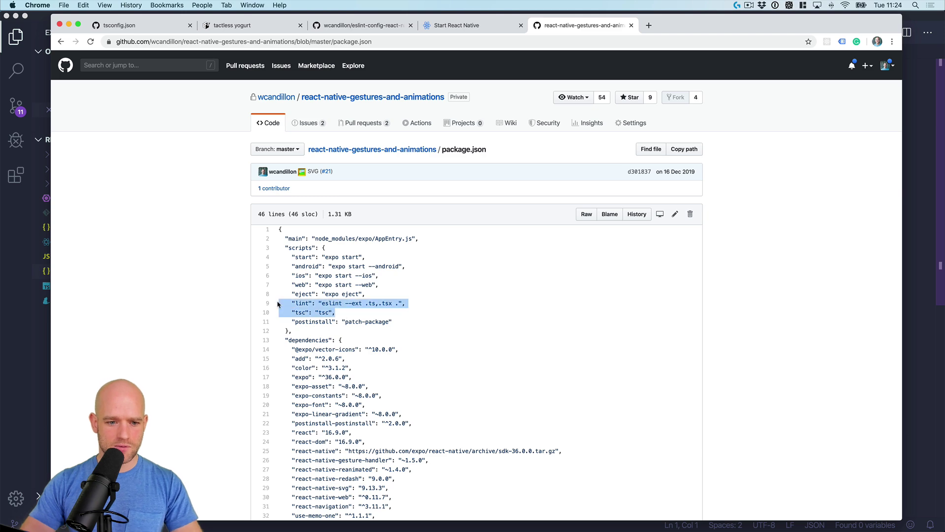
key(super+Tab)
click(370, 166)
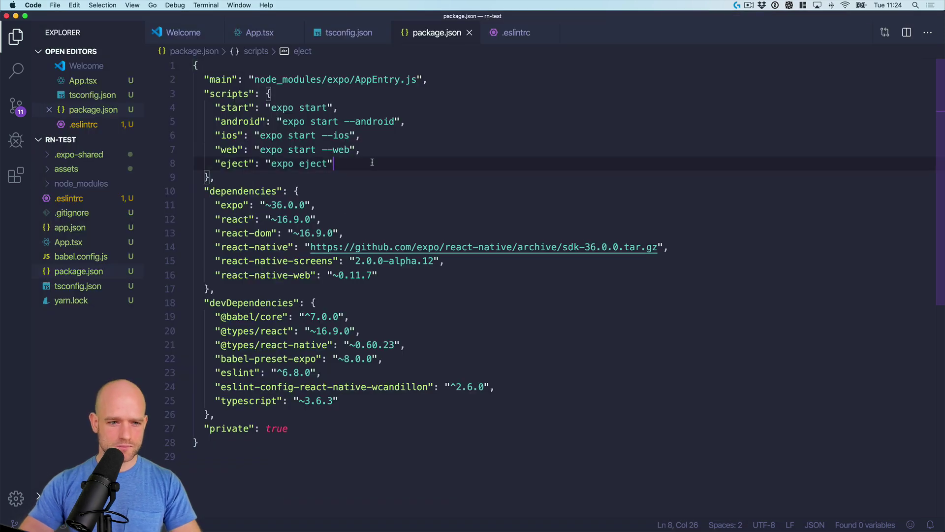
text(,)
key(Return)
key(super+v)
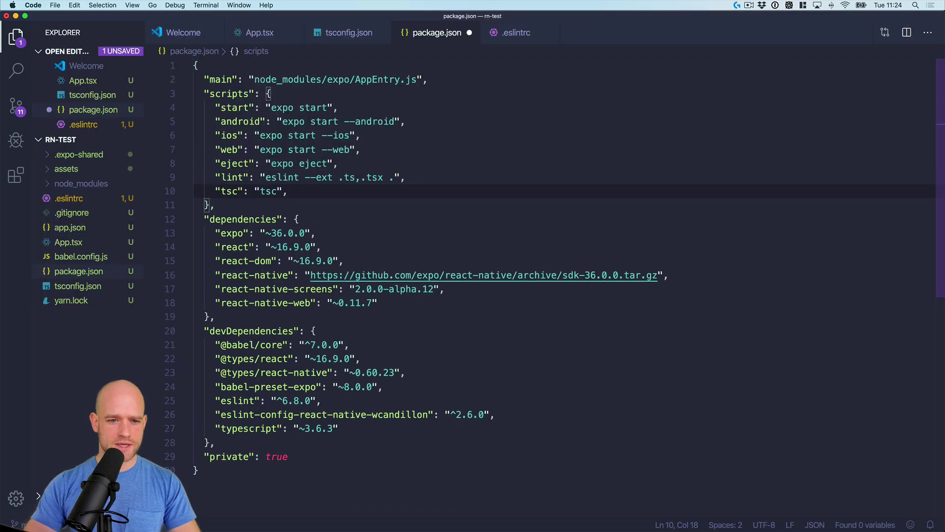
key(BackSpace)
key(super+s)
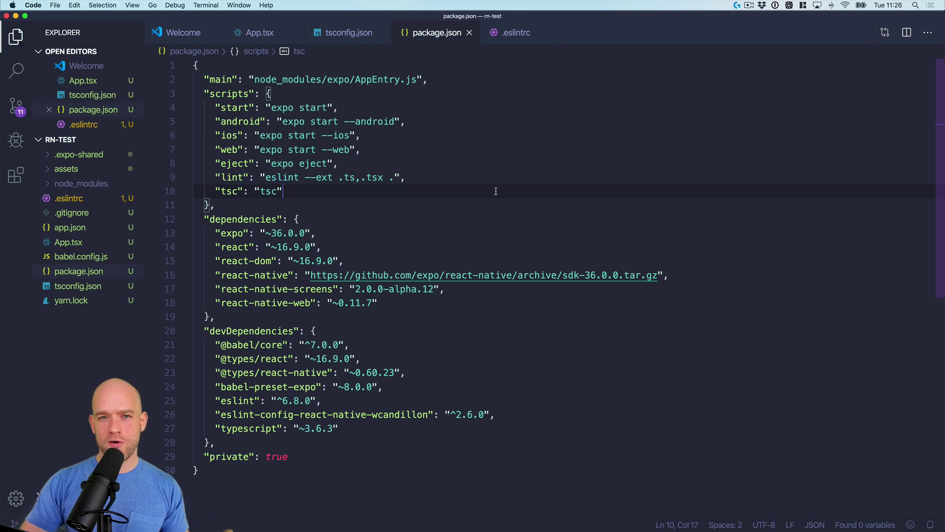
click(251, 34)
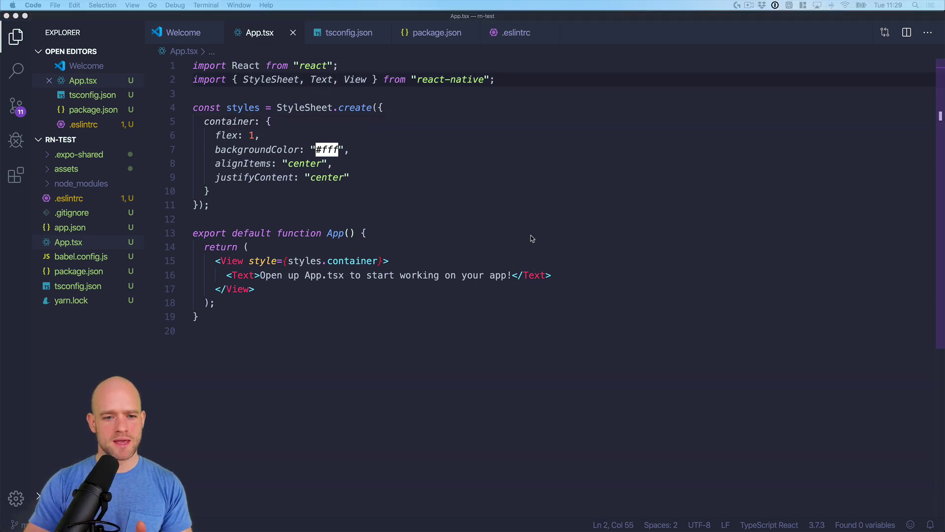
Clear the terminal and run expo install react-native-reanimated, correcting a package-name typo.
key(super+Tab)
key(super+Tab)
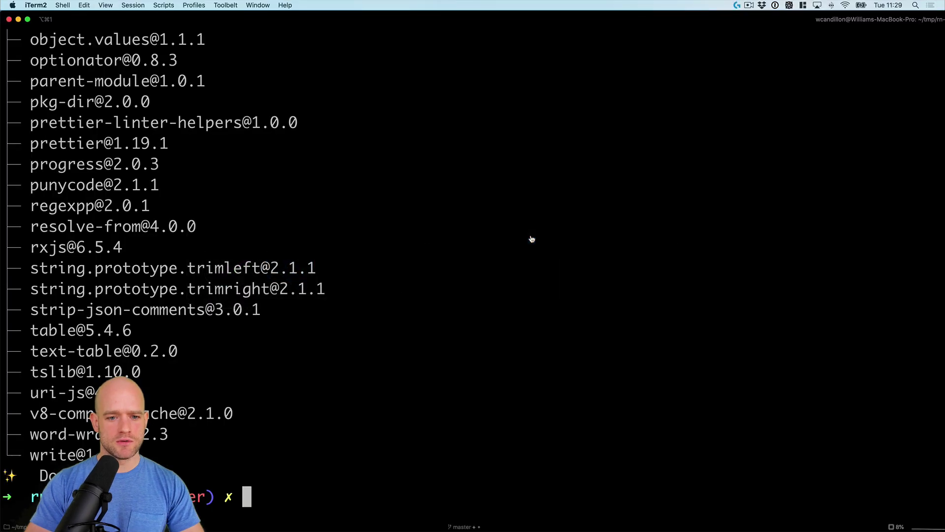
text(clear)
key(Return)
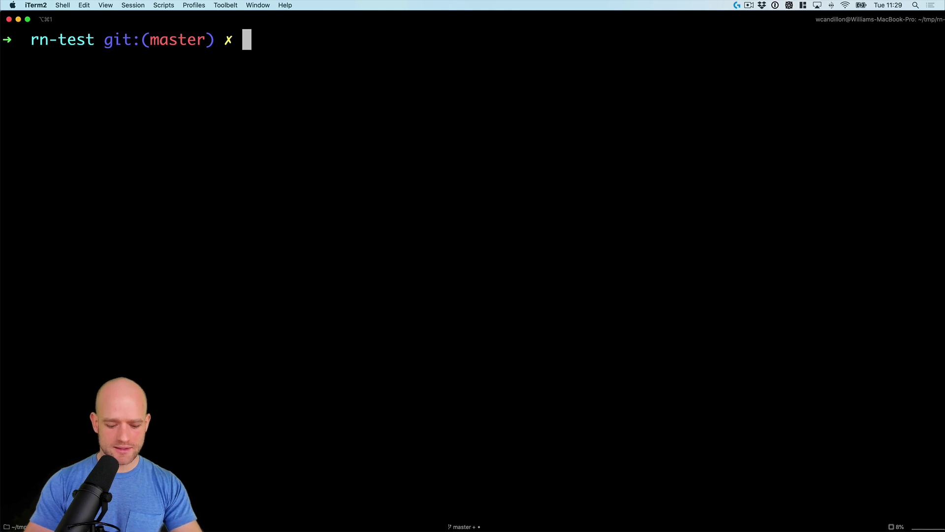
text(expo install e)
key(BackSpace)
text(reanim)
key(BackSpace)
key(BackSpace)
key(BackSpace)
text(ct-native-reanimated)
key(Return)
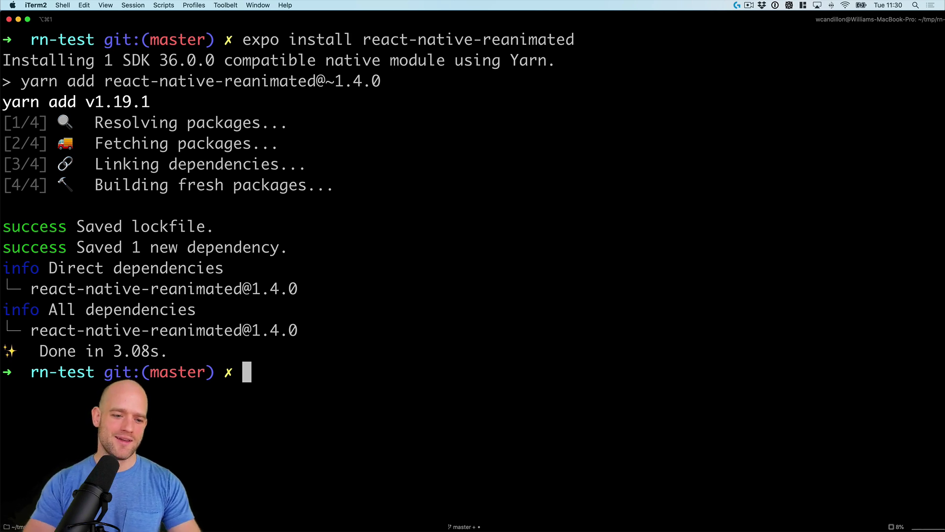
text(expo upgrade)
Run expo upgrade and confirm proceeding despite the uncommitted changes.
key(Return)
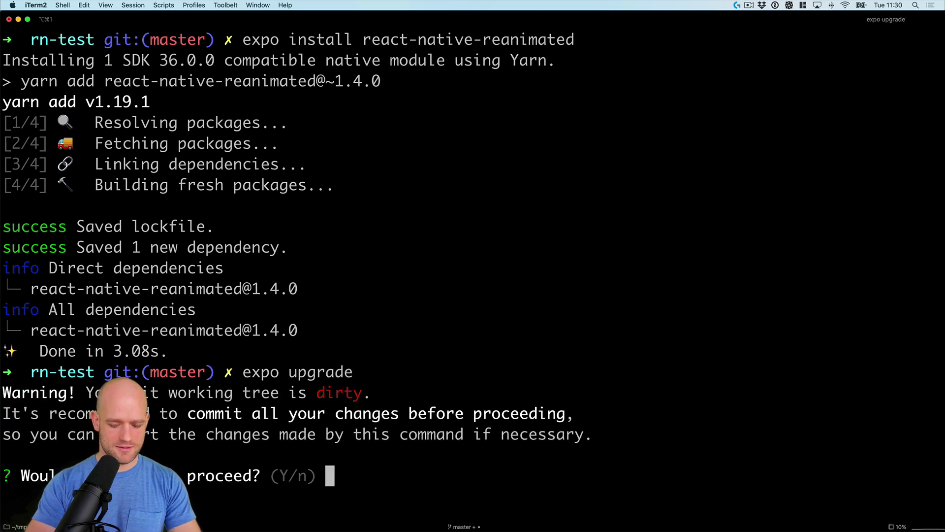
key(Return)
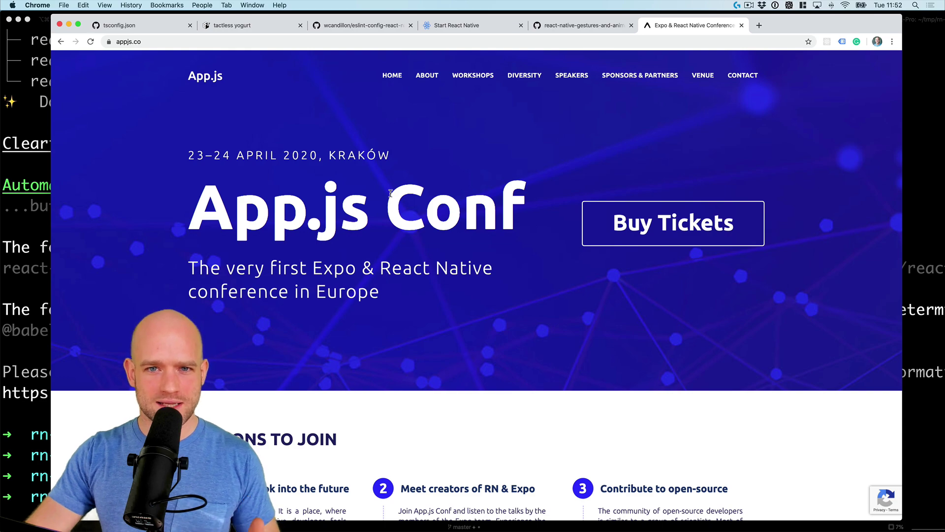
scroll(391, 196, down, 10)
scroll(390, 222, up, 3)
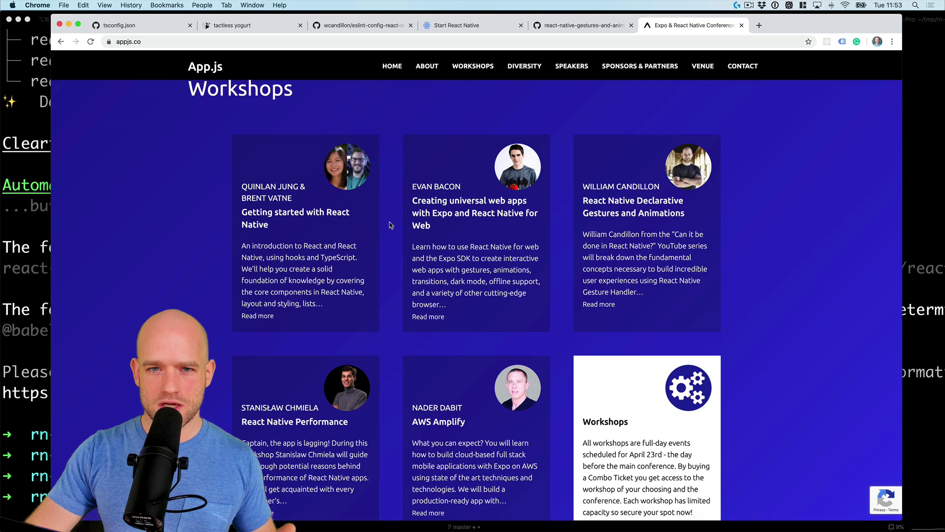
scroll(390, 225, up, 10)
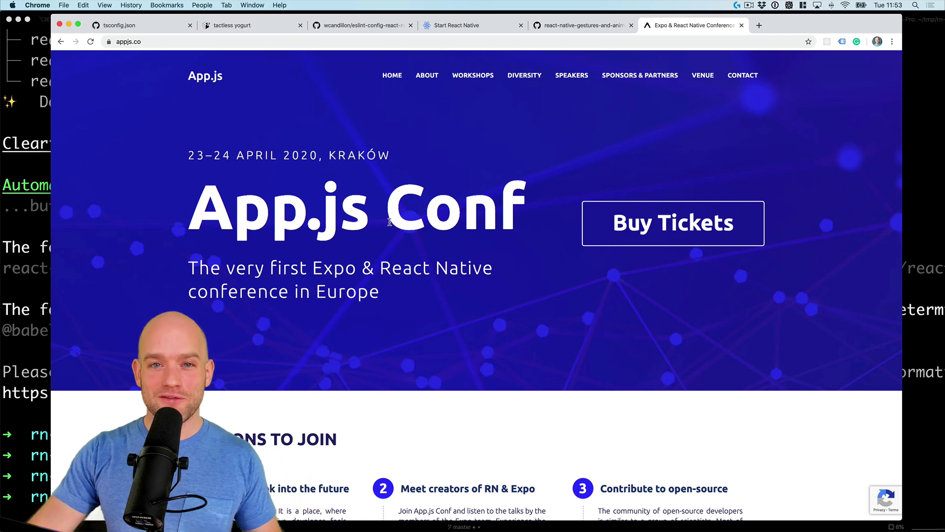
Bring the Start React Native Gestures and Animations course page to the front in Chrome.
click(477, 29)
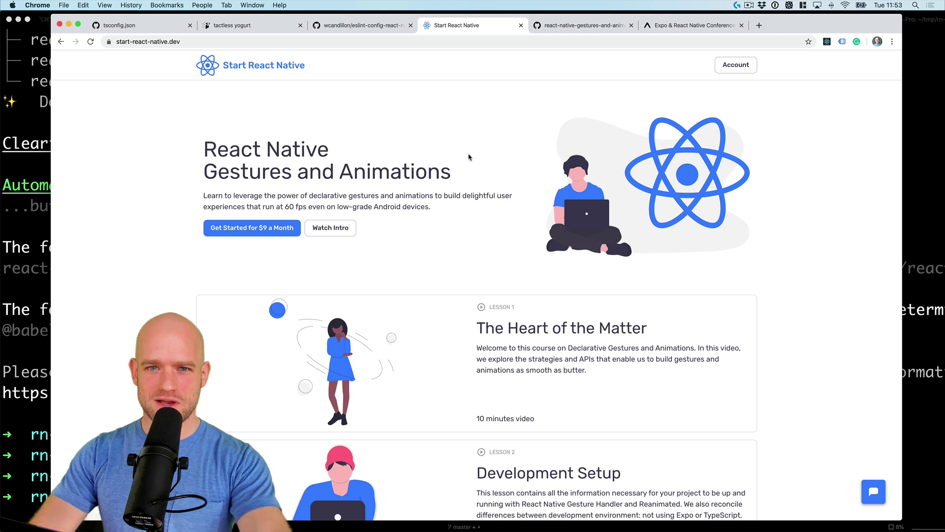